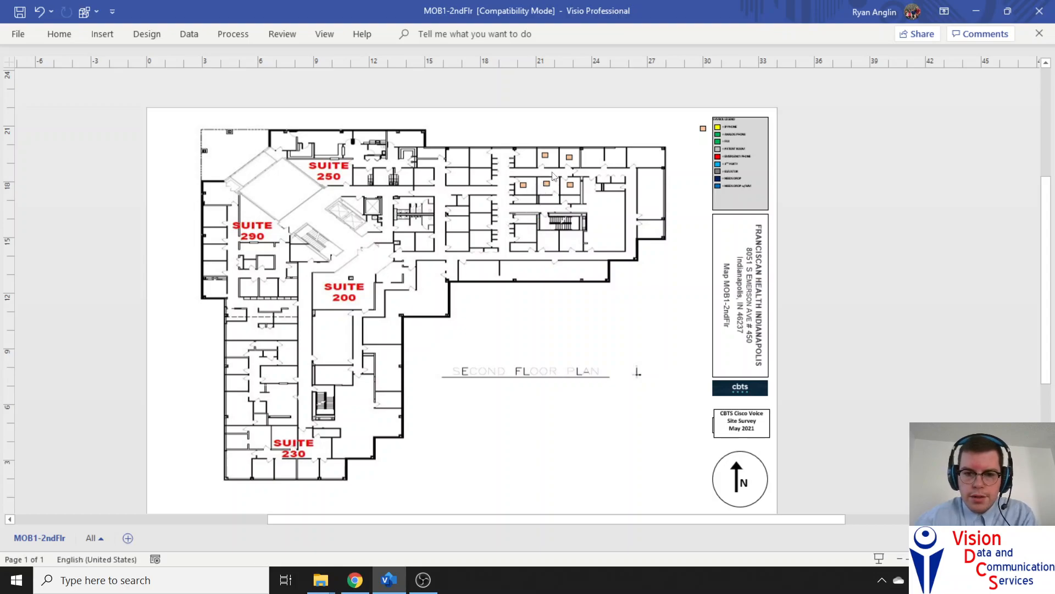
Step: Delete the five orange device markers from the rooms in the northeast wing of the floor plan
click(547, 184)
key(Delete)
click(570, 184)
key(Delete)
click(571, 153)
key(Delete)
click(544, 155)
key(Delete)
click(524, 184)
key(Delete)
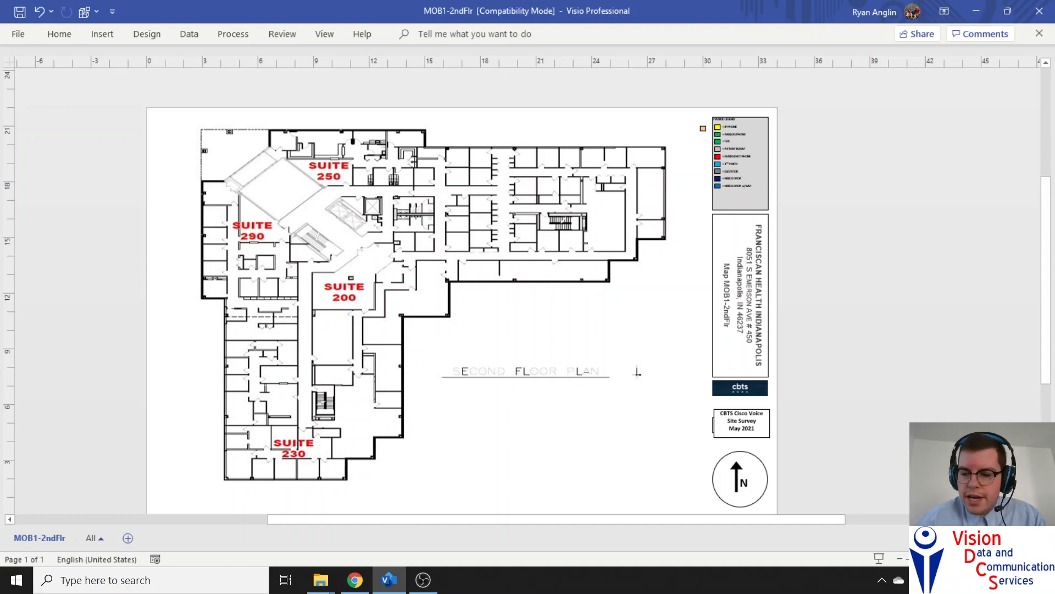
Step: Examine the symbol legend's color-coded device types and the orange template marker beside it
click(985, 559)
click(985, 559)
click(984, 559)
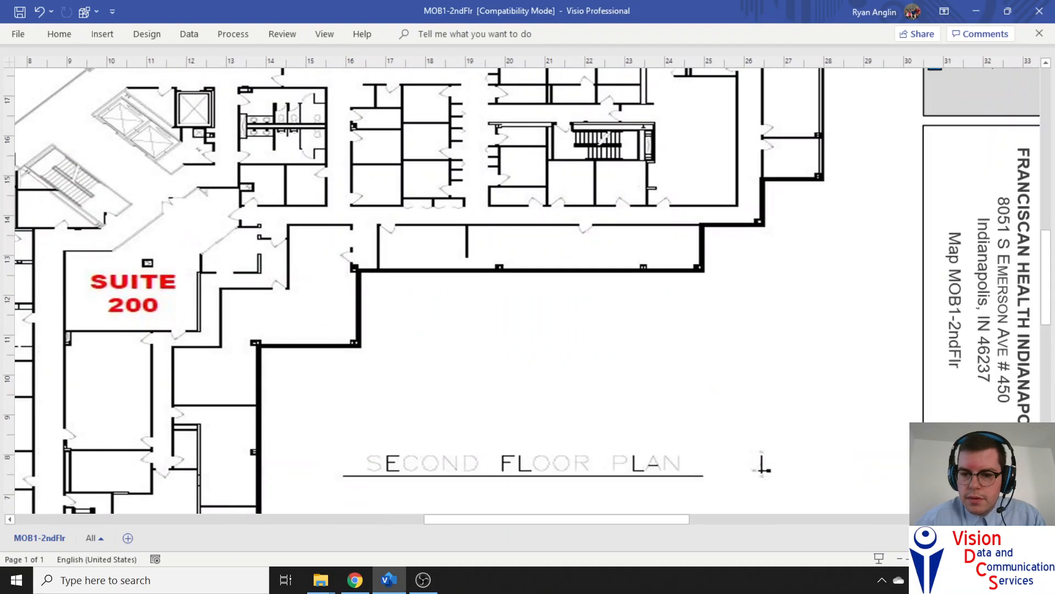
click(985, 559)
scroll(639, 519, right, 6)
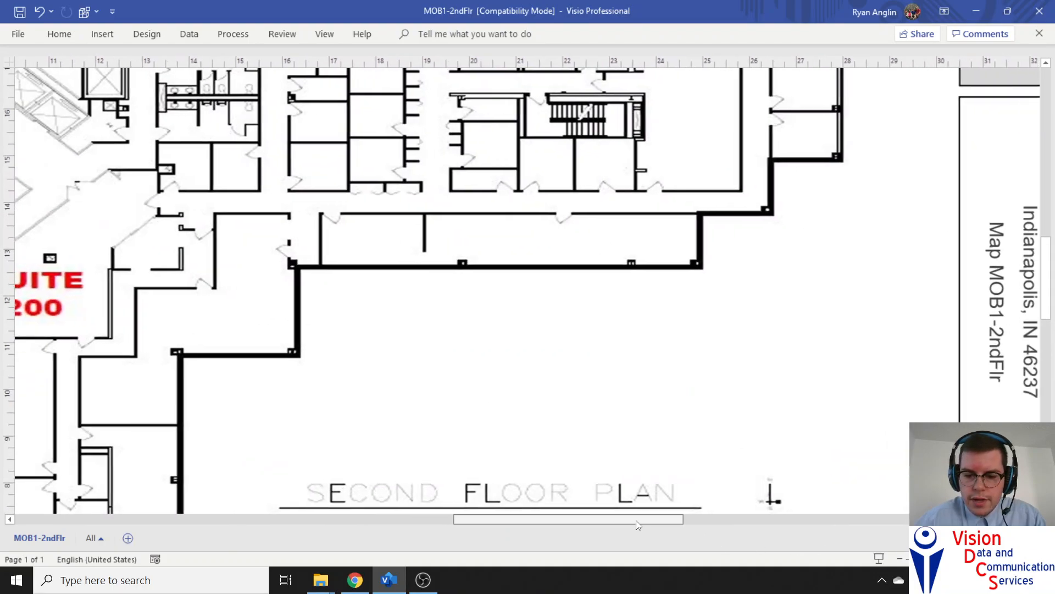
scroll(695, 488, up, 10)
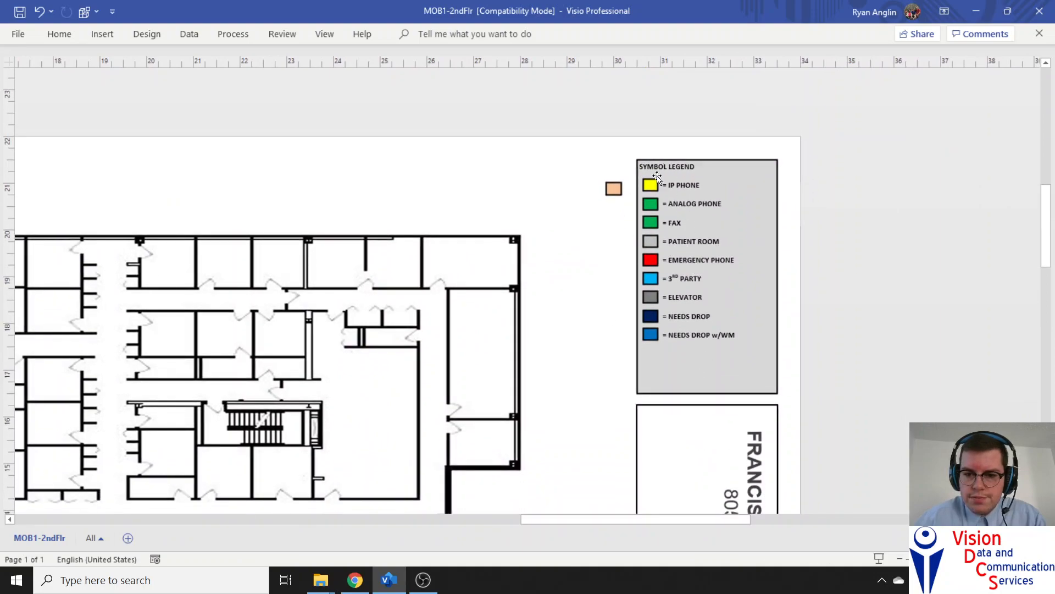
click(614, 188)
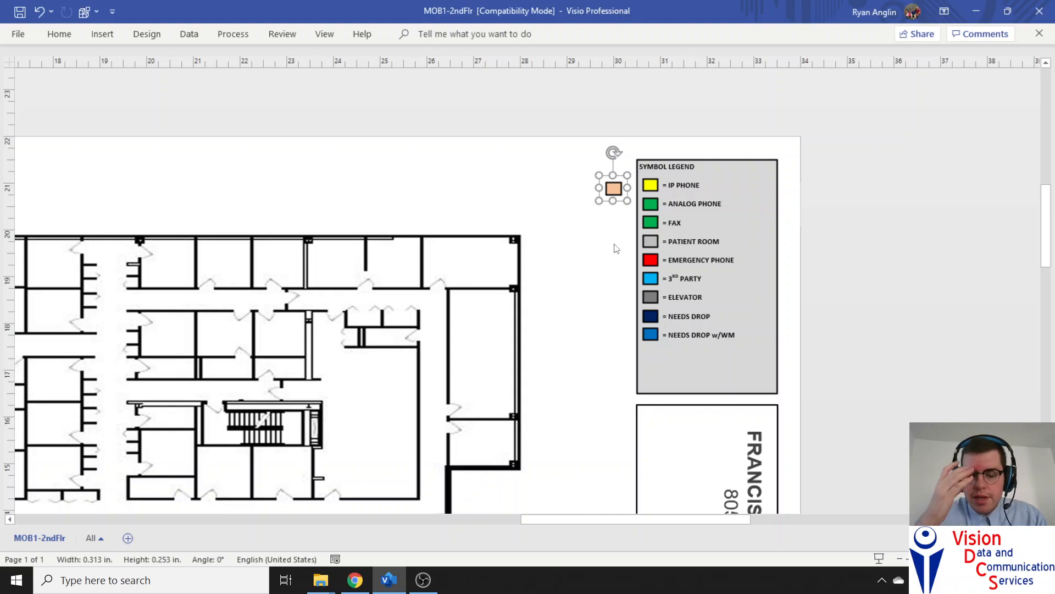
click(651, 188)
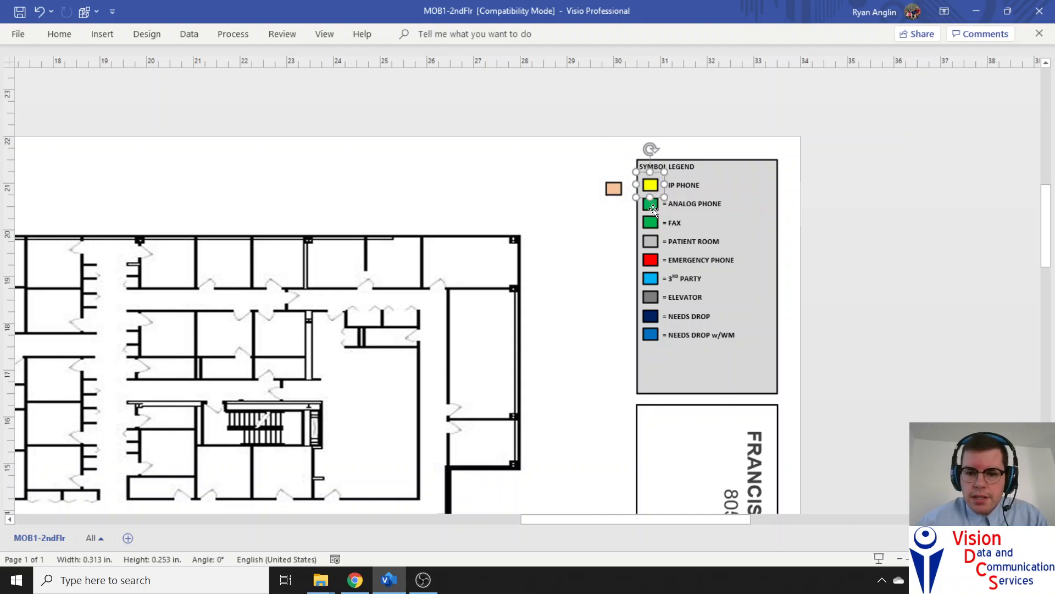
click(652, 222)
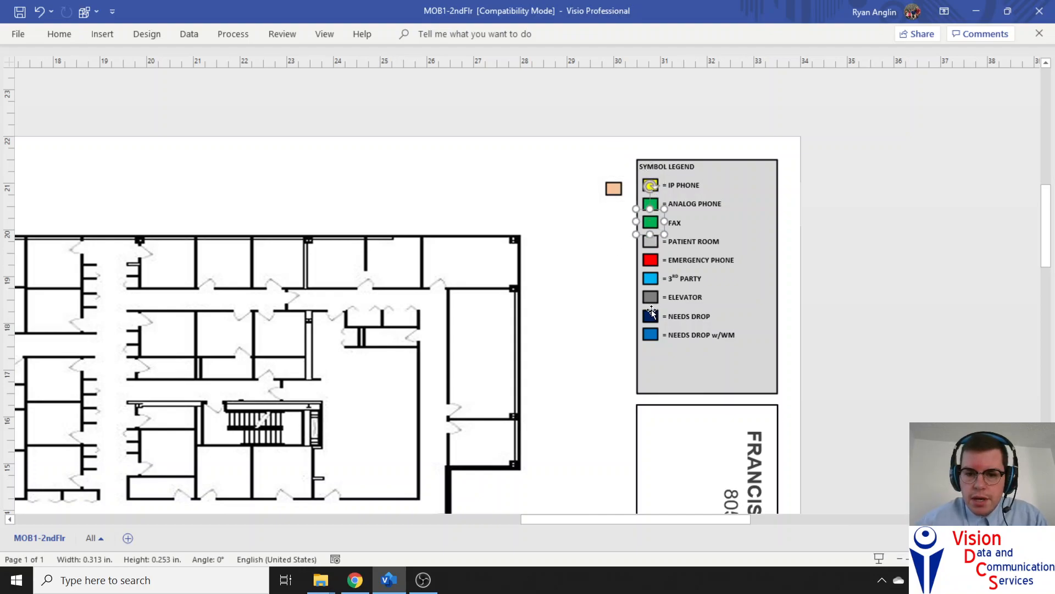
click(648, 263)
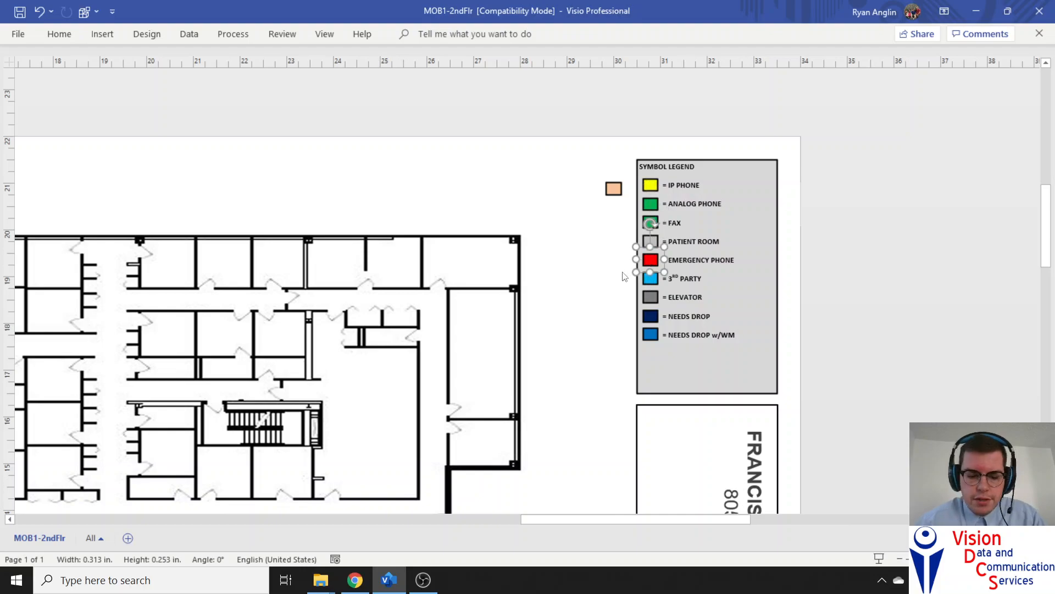
click(616, 189)
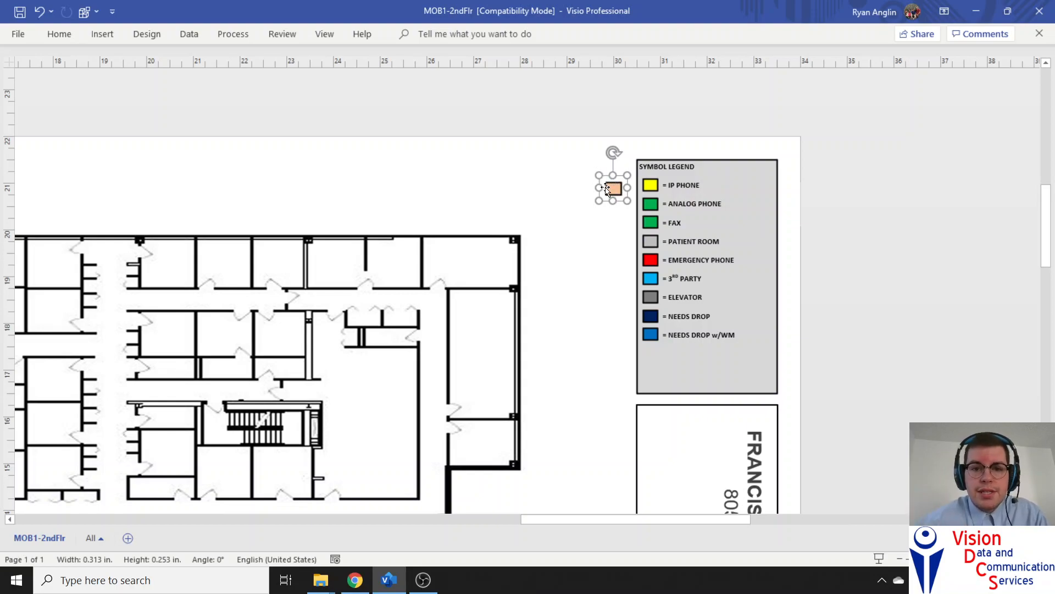
click(583, 274)
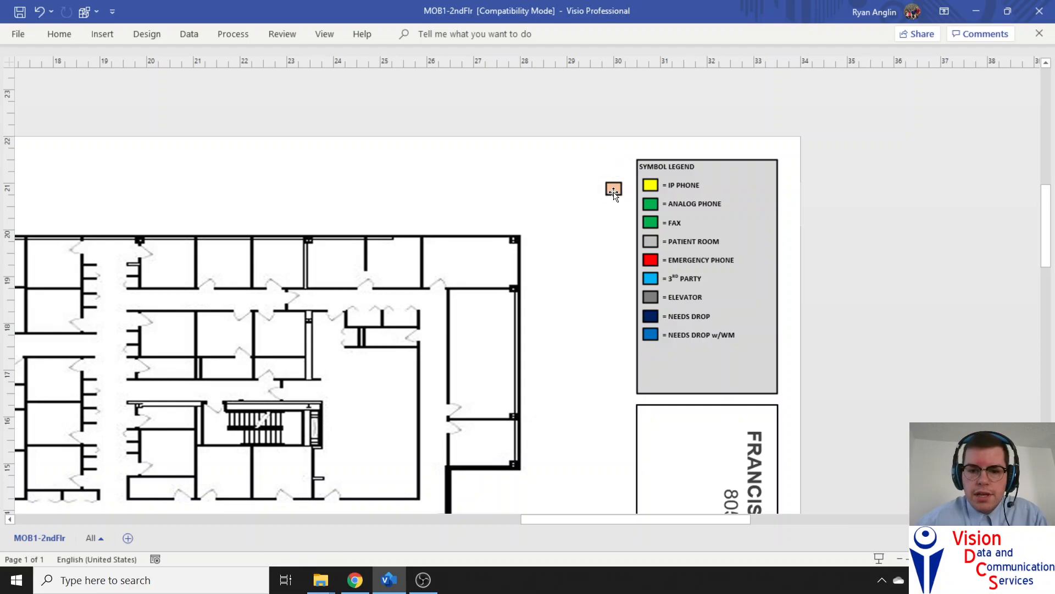
Step: Paste a copy of the orange template marker just west of the northeast wing's staircase, accepting the default shape data
click(614, 190)
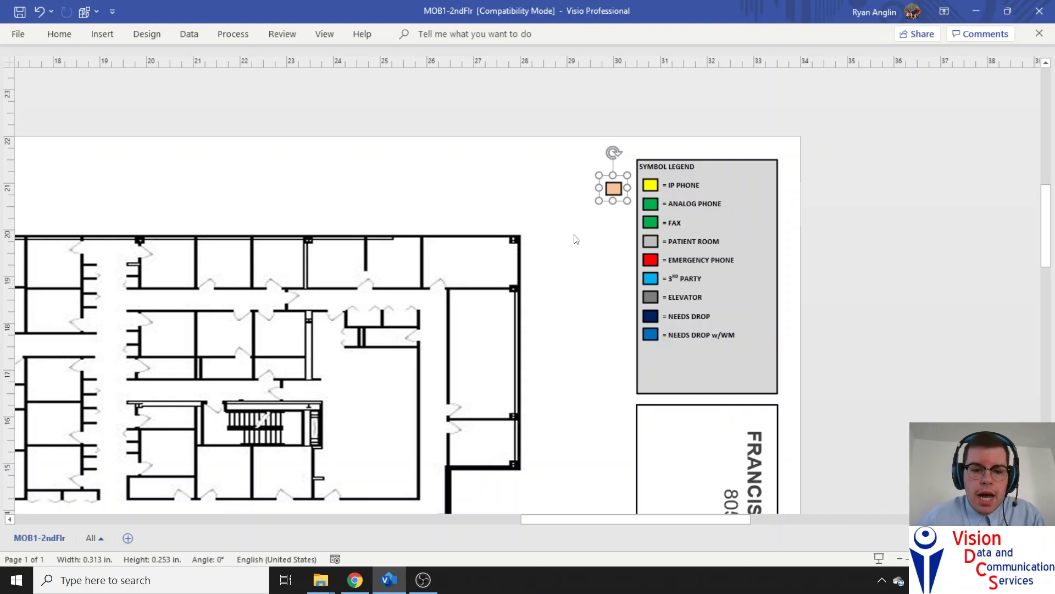
drag(556, 518, 487, 518)
scroll(531, 395, down, 1)
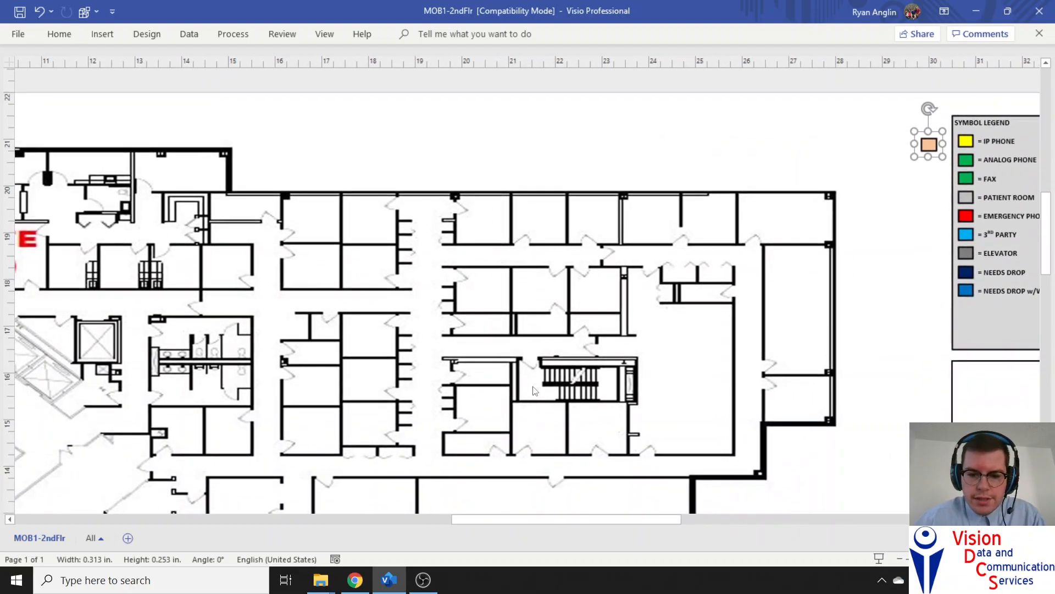
scroll(557, 374, down, 1)
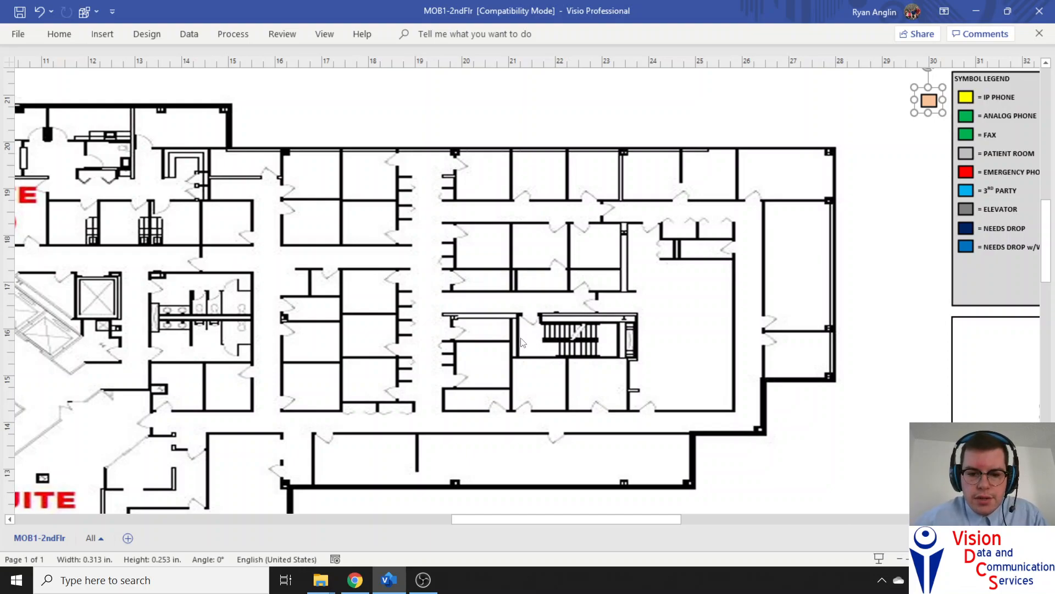
click(522, 341)
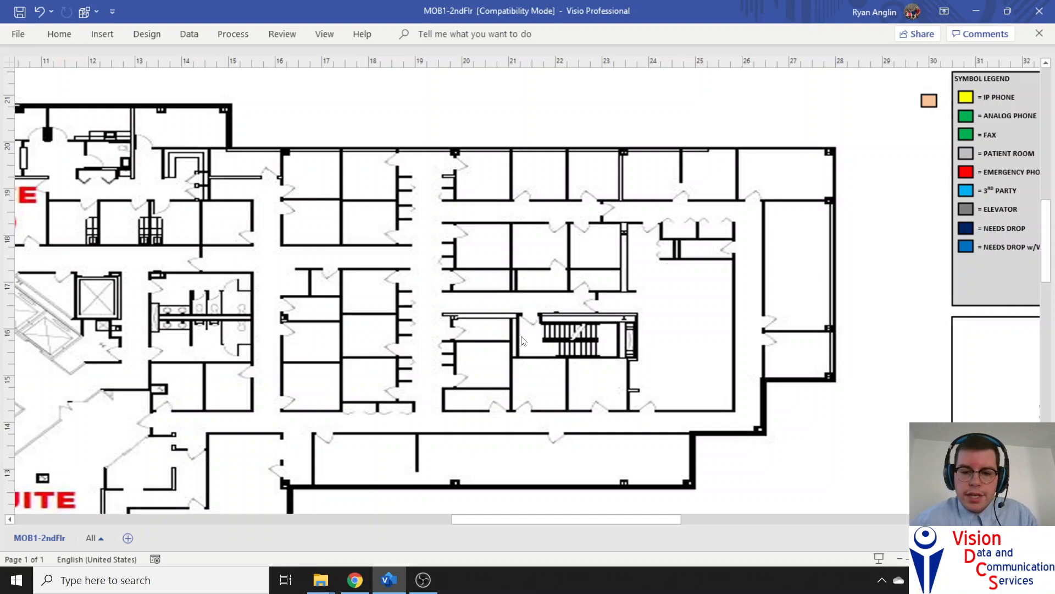
key(ctrl+v)
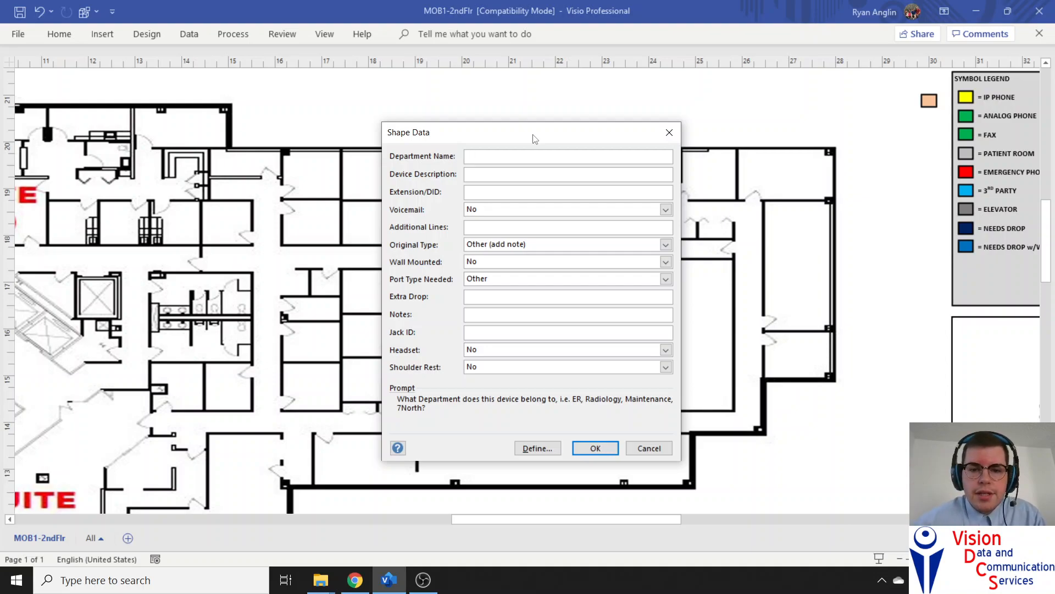
drag(533, 138, 777, 99)
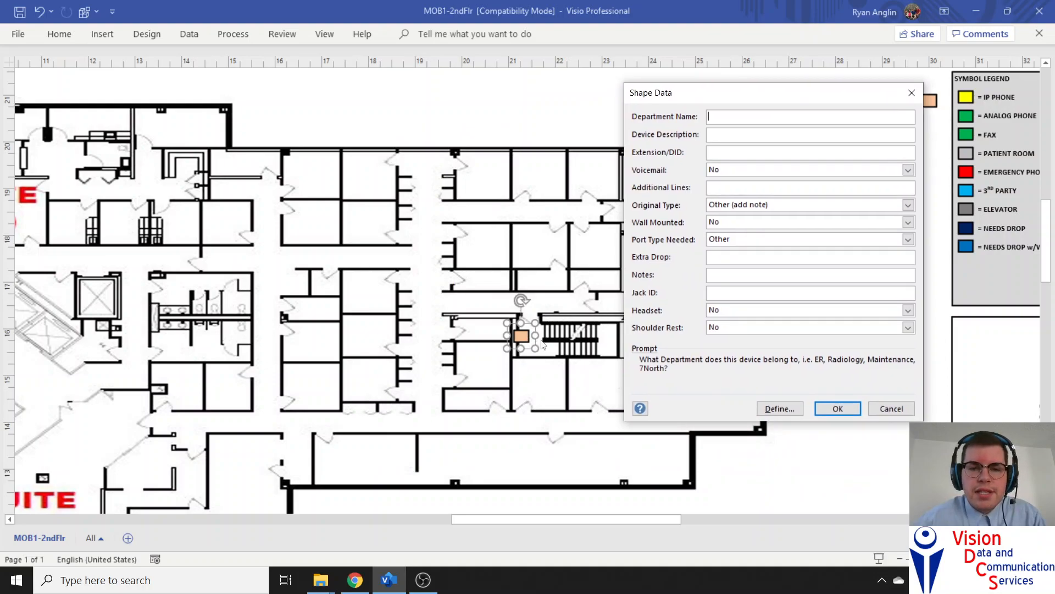
click(504, 327)
click(530, 327)
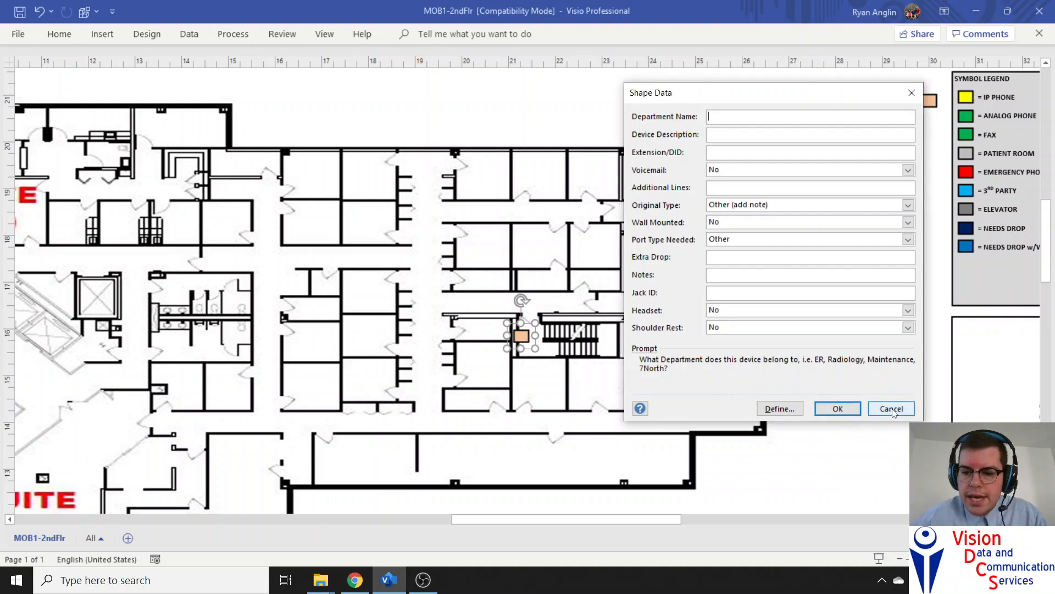
click(838, 409)
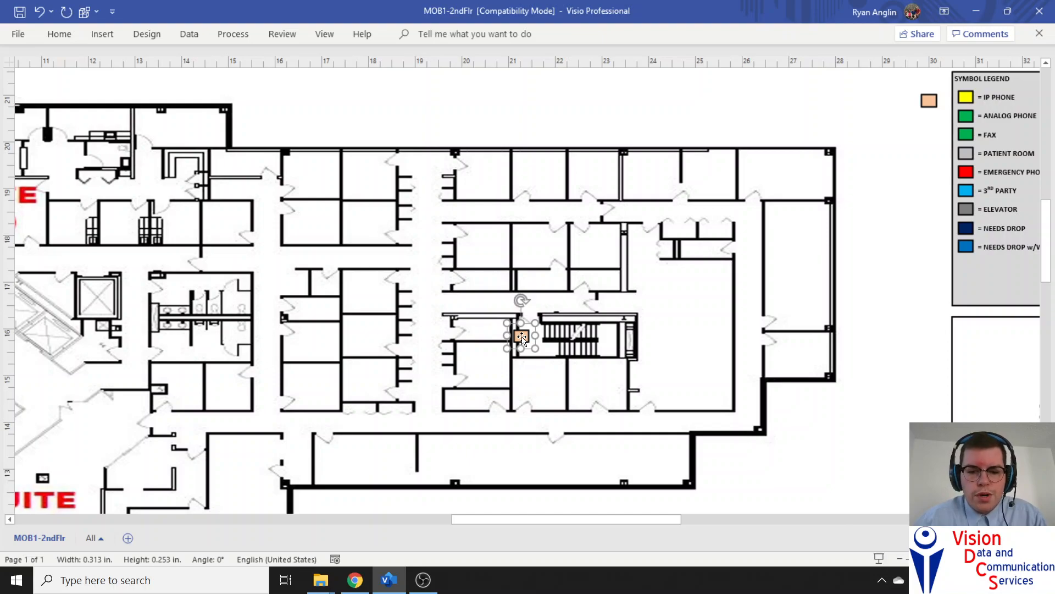
Step: Move the pasted marker across the staircase and into the corridor northwest of it, and delete it
drag(522, 338, 613, 340)
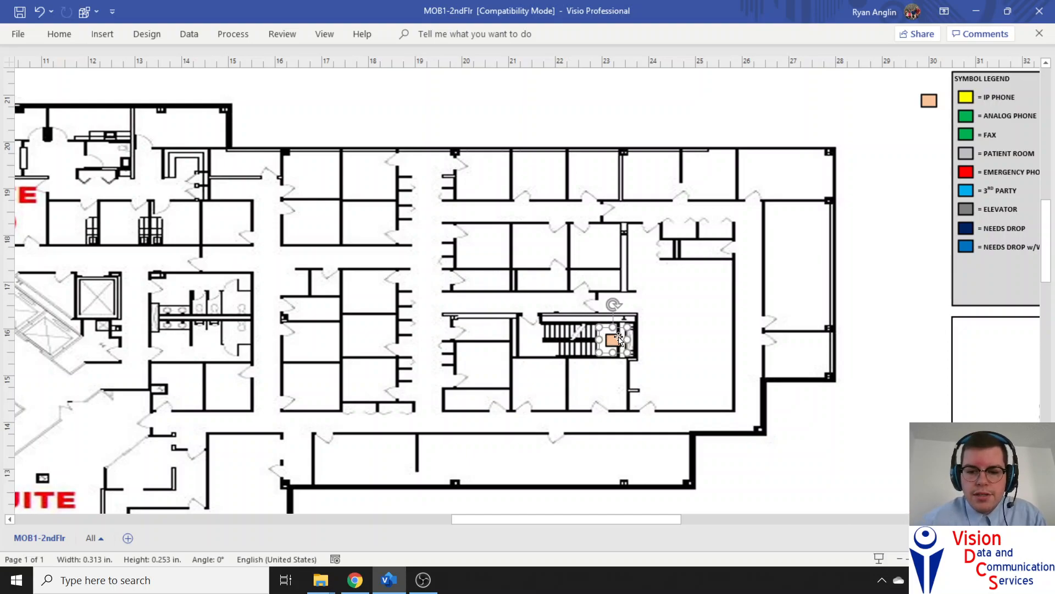
drag(615, 340, 500, 306)
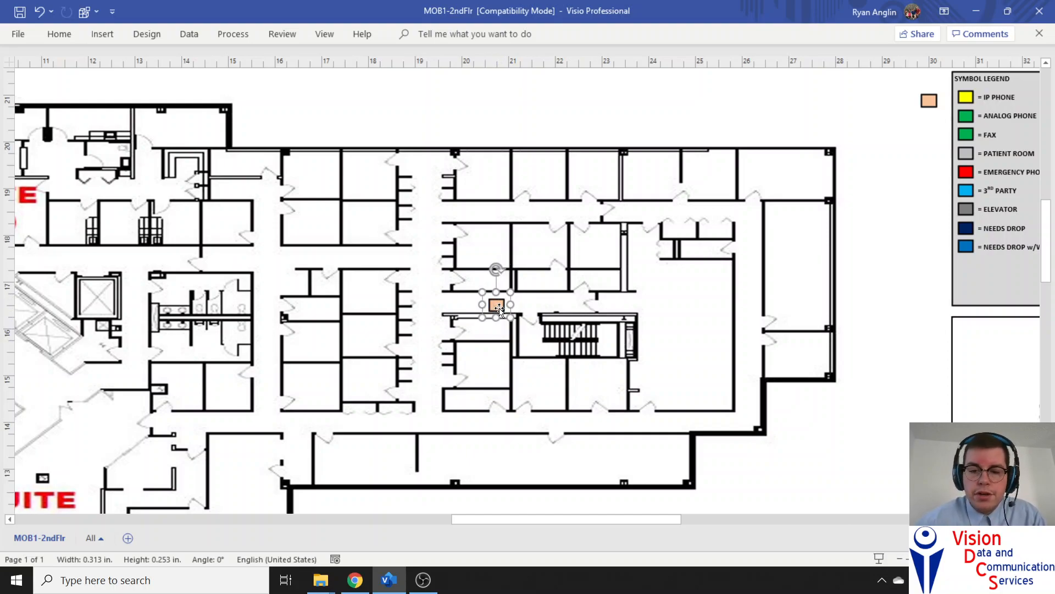
key(Delete)
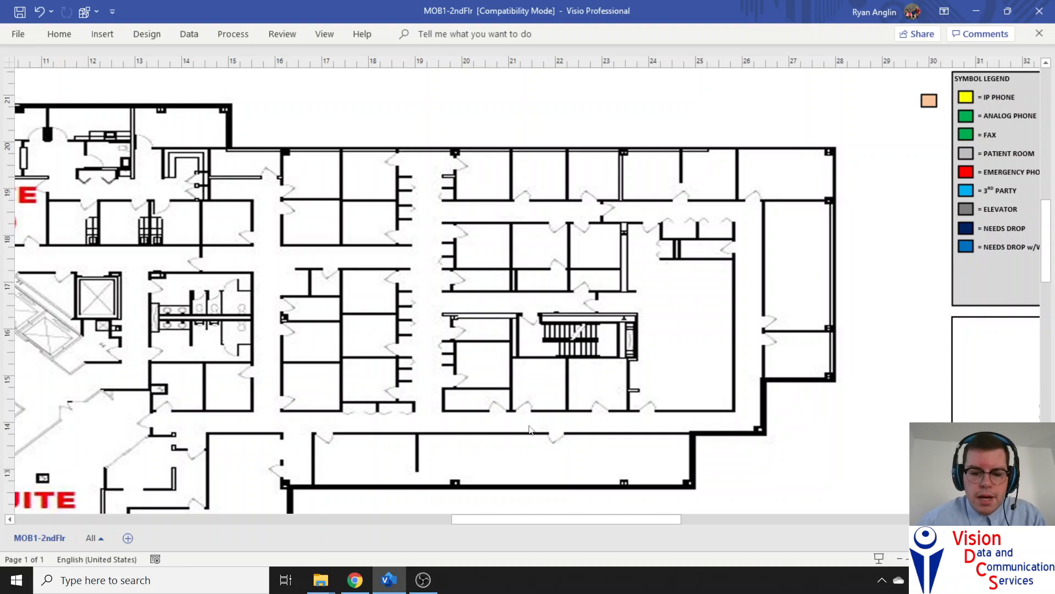
Step: Paste an orange marker into each of the three adjoining rooms south of the northeast wing's upper corridor, accepting the default shape data
drag(566, 519, 591, 519)
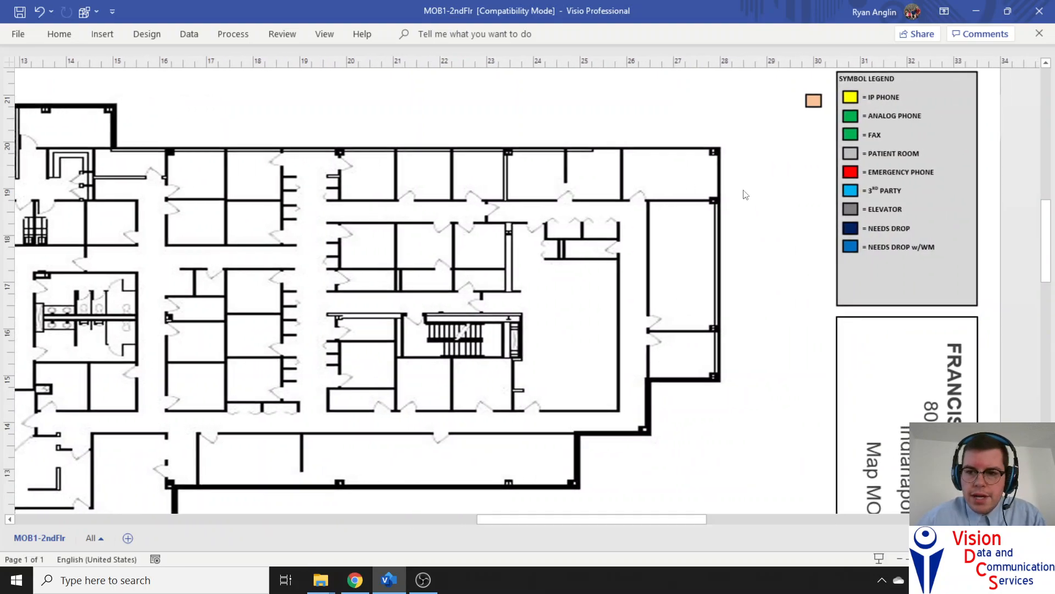
click(807, 103)
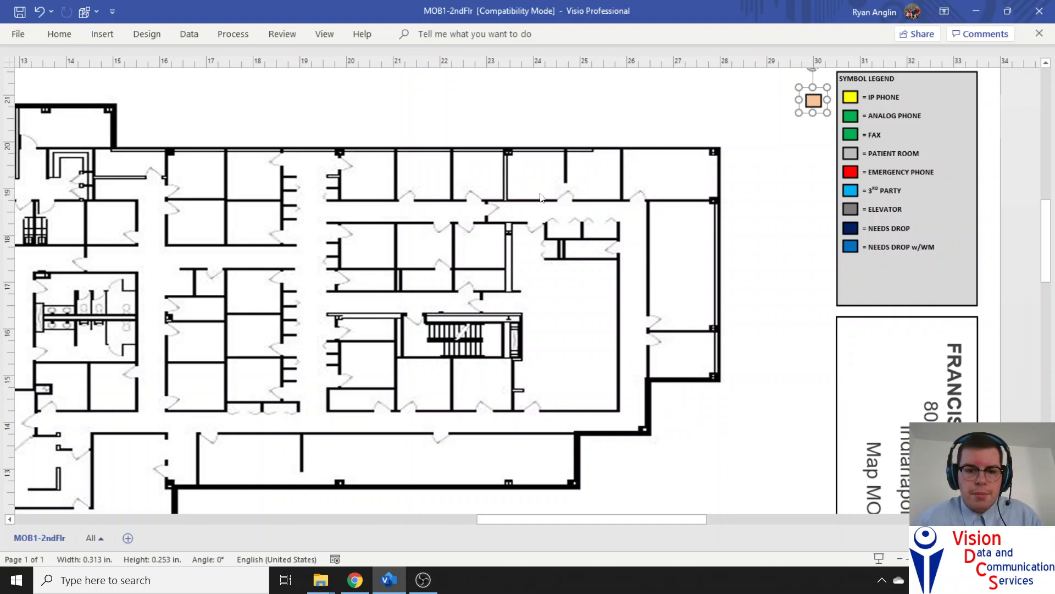
click(363, 245)
key(ctrl+v)
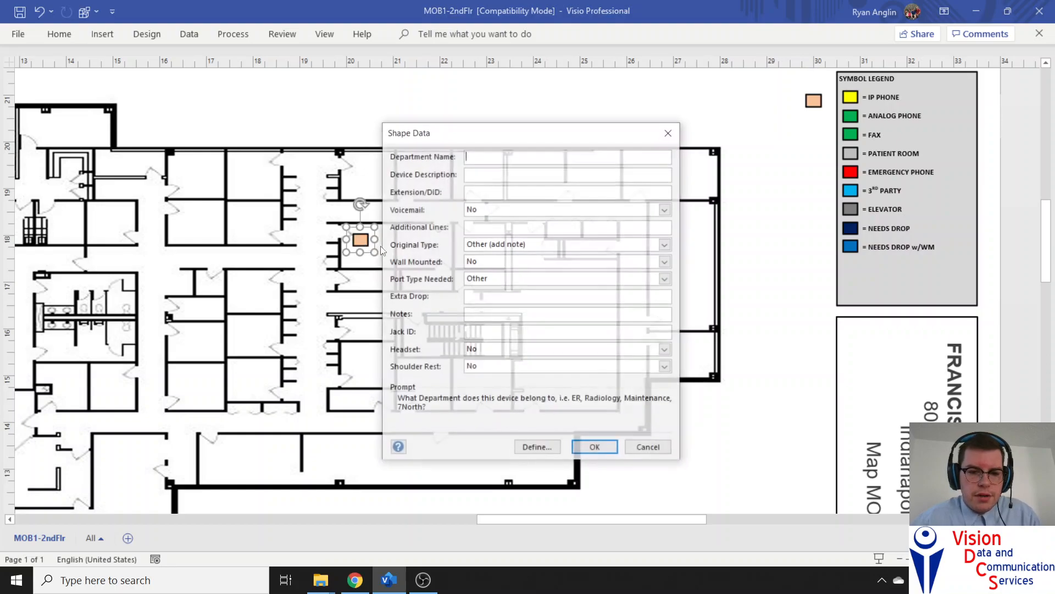
click(593, 448)
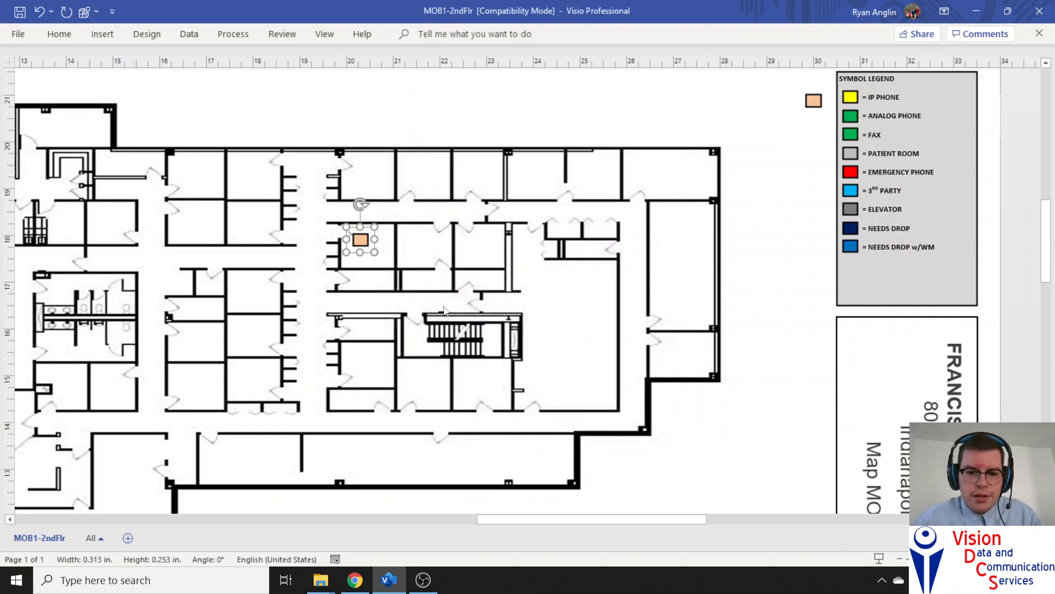
click(423, 244)
key(ctrl+v)
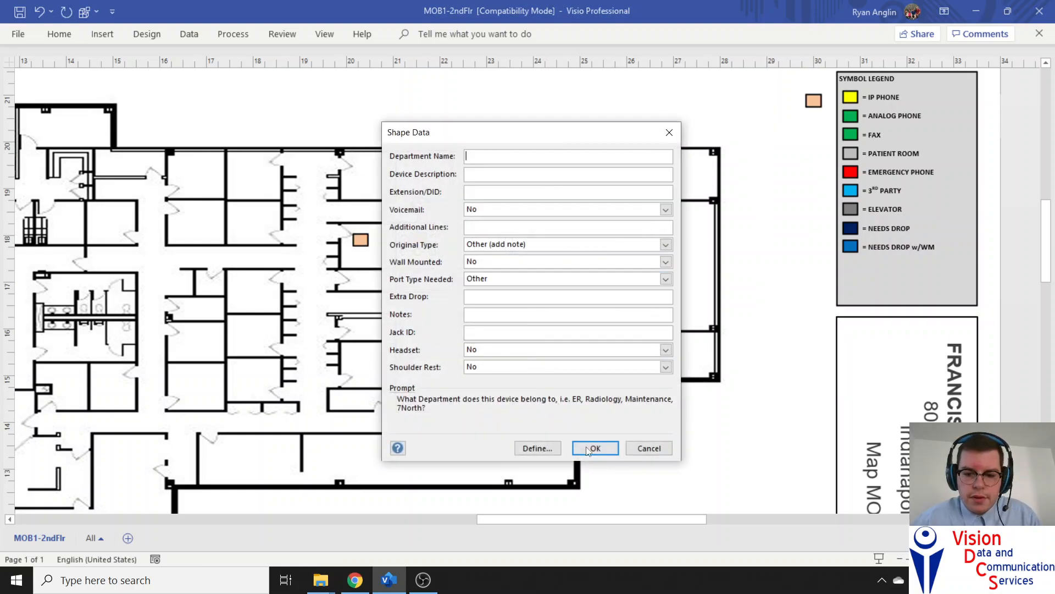
click(589, 446)
click(482, 247)
key(ctrl+v)
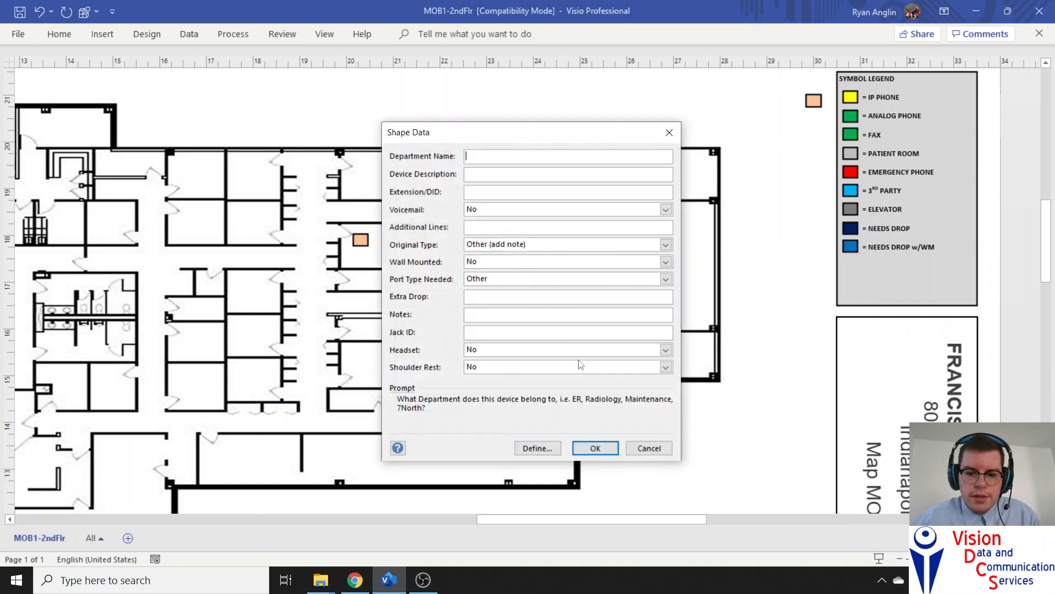
click(594, 447)
Step: Paste an orange marker into each of the three adjoining rooms north of the same corridor, accepting the default shape data
click(377, 175)
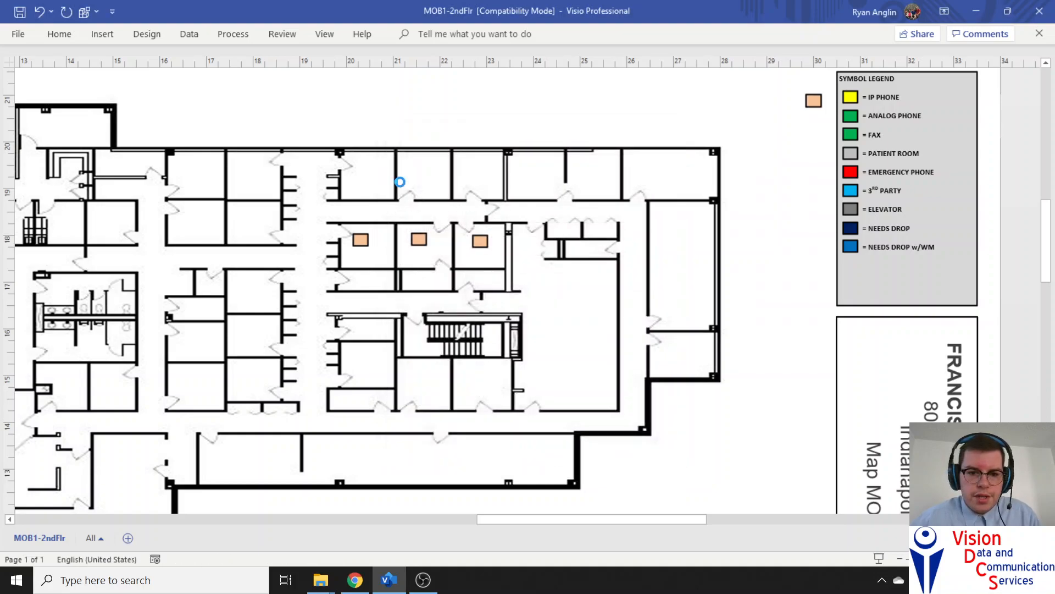
key(ctrl+v)
click(594, 446)
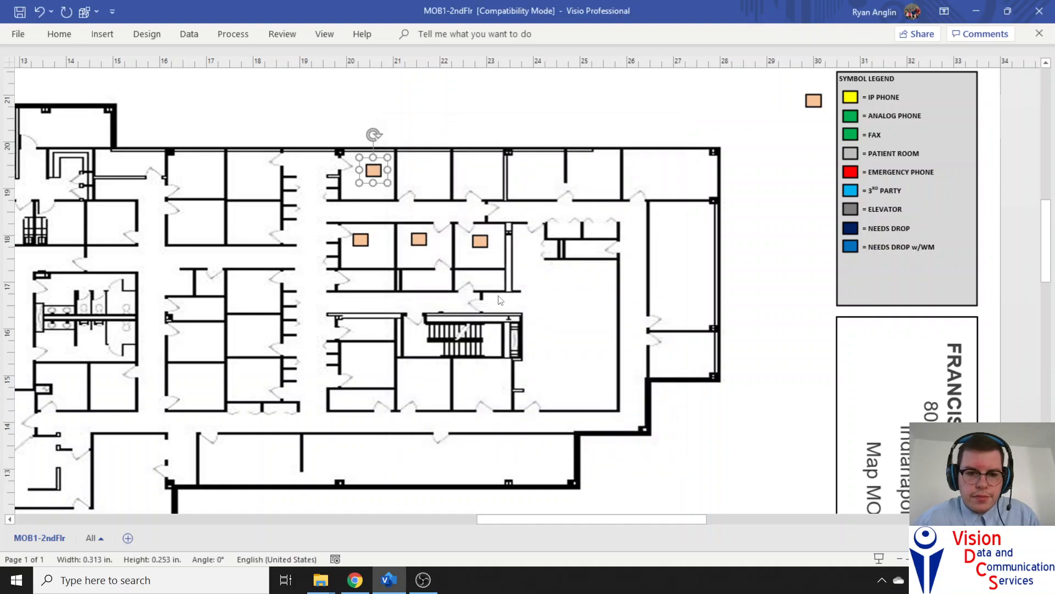
click(424, 179)
key(ctrl+v)
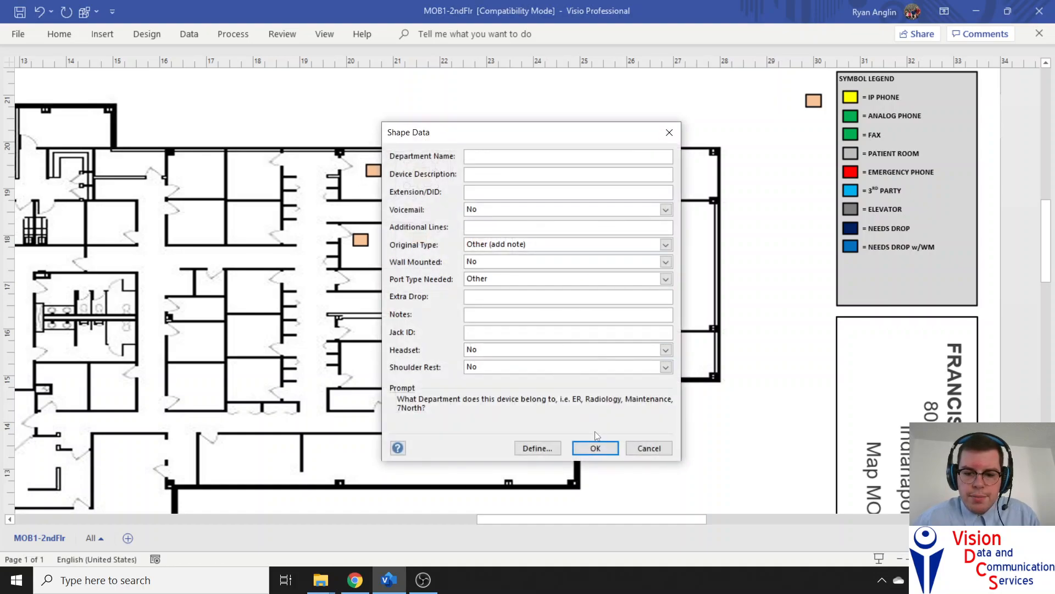
click(594, 447)
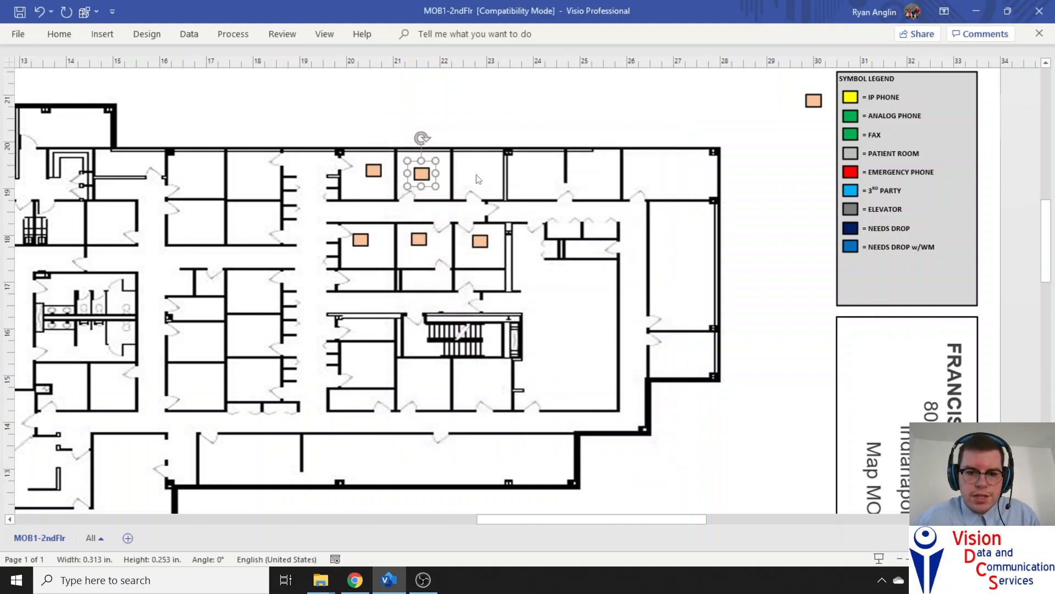
click(480, 180)
key(ctrl+v)
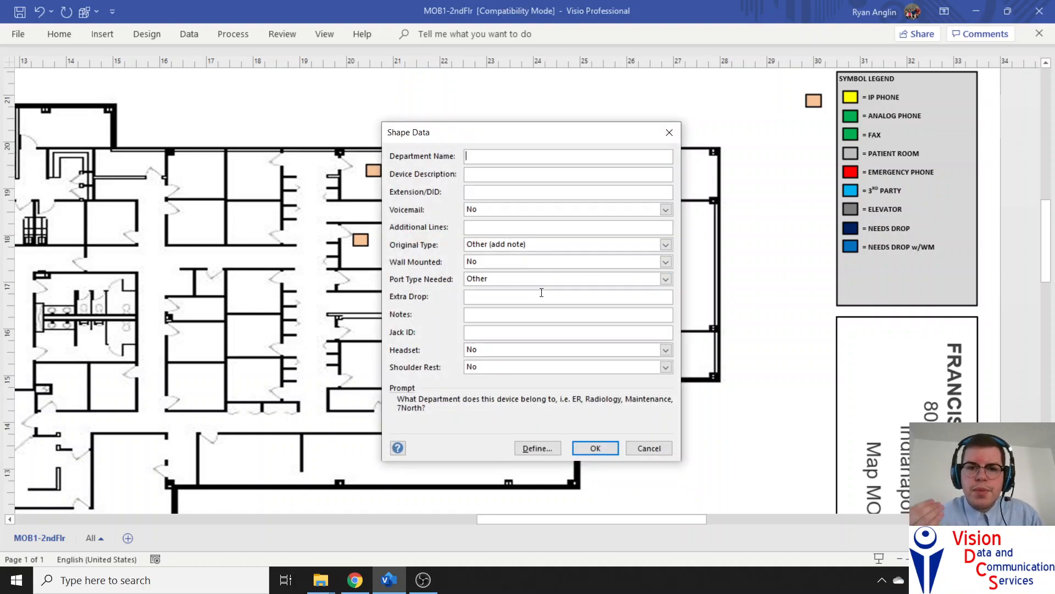
click(595, 448)
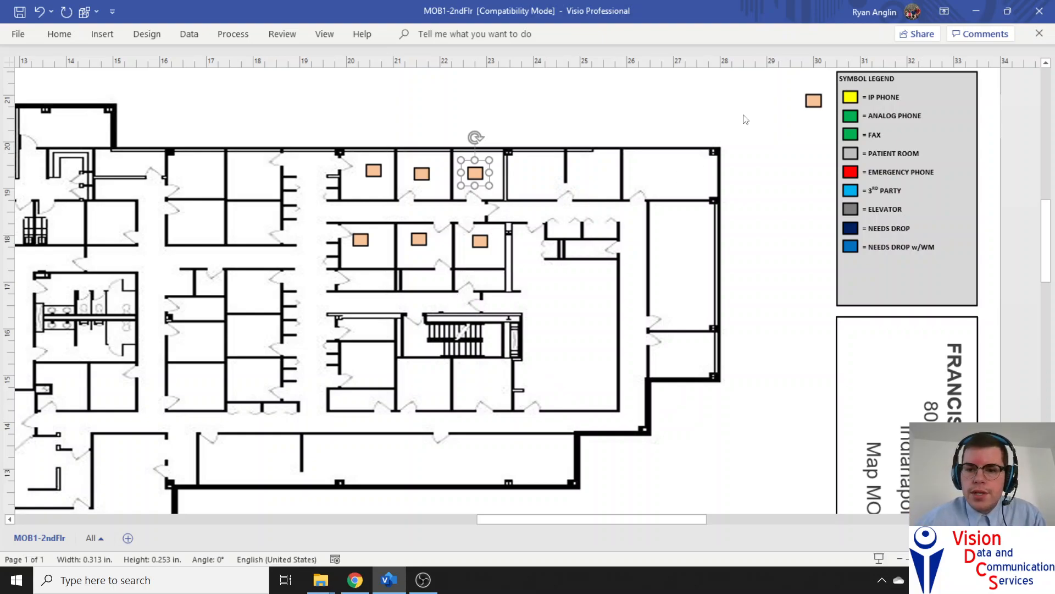
Step: Copy the orange template marker beside the symbol legend
click(813, 101)
right_click(818, 102)
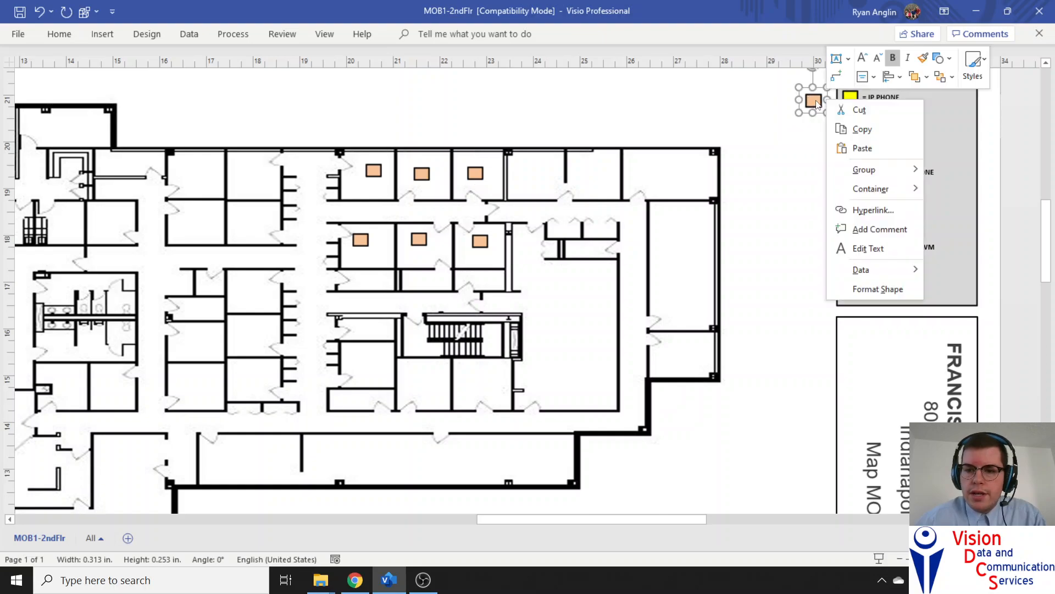
click(851, 131)
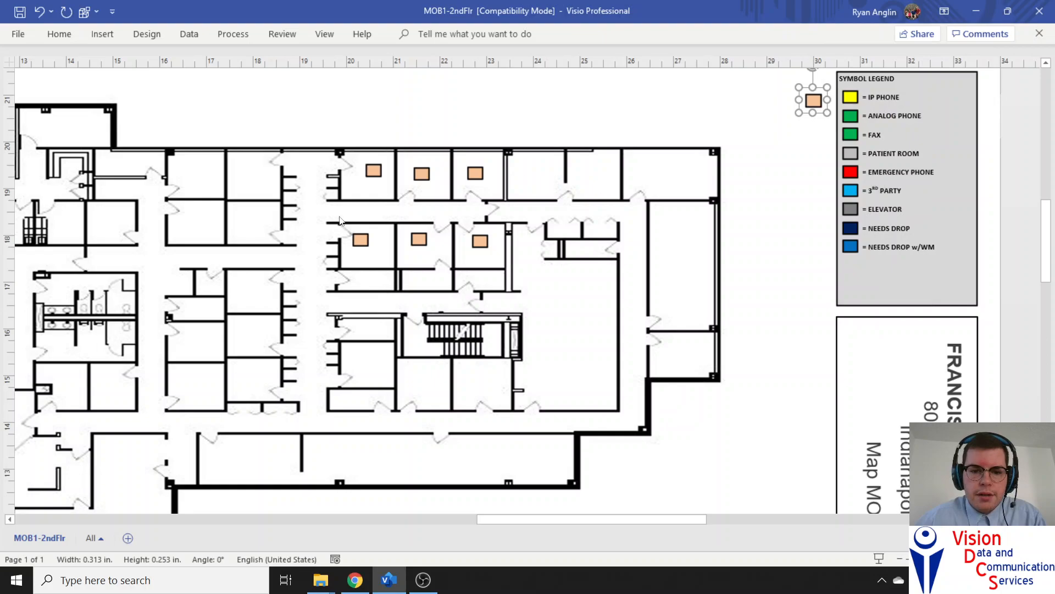
Step: Paste an orange marker into the room directly east of the three marked rooms along the upper wall, accepting the default shape data
click(538, 182)
right_click(539, 178)
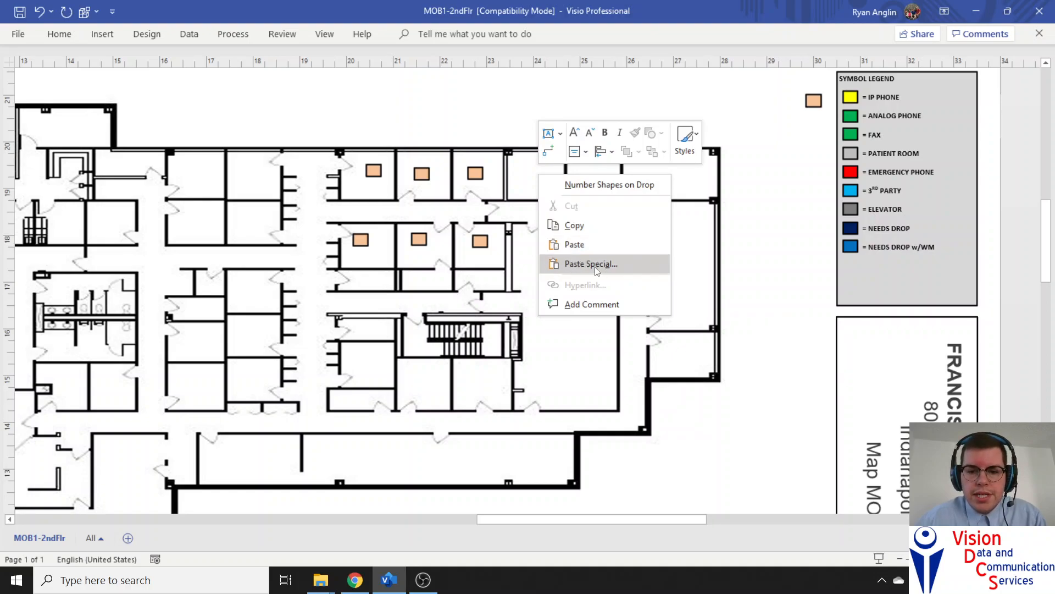
click(561, 245)
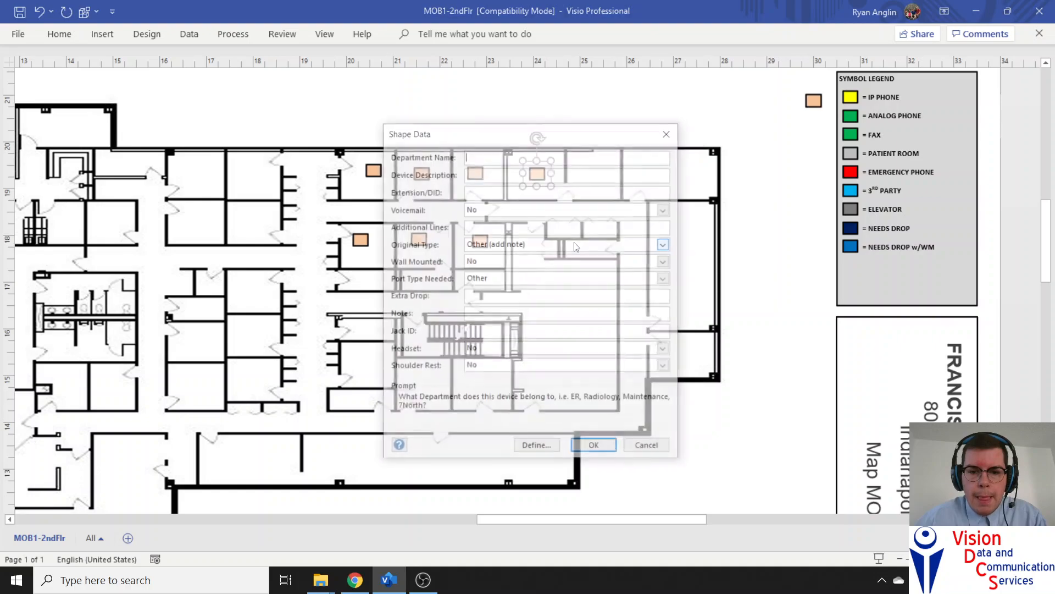
drag(529, 142, 708, 144)
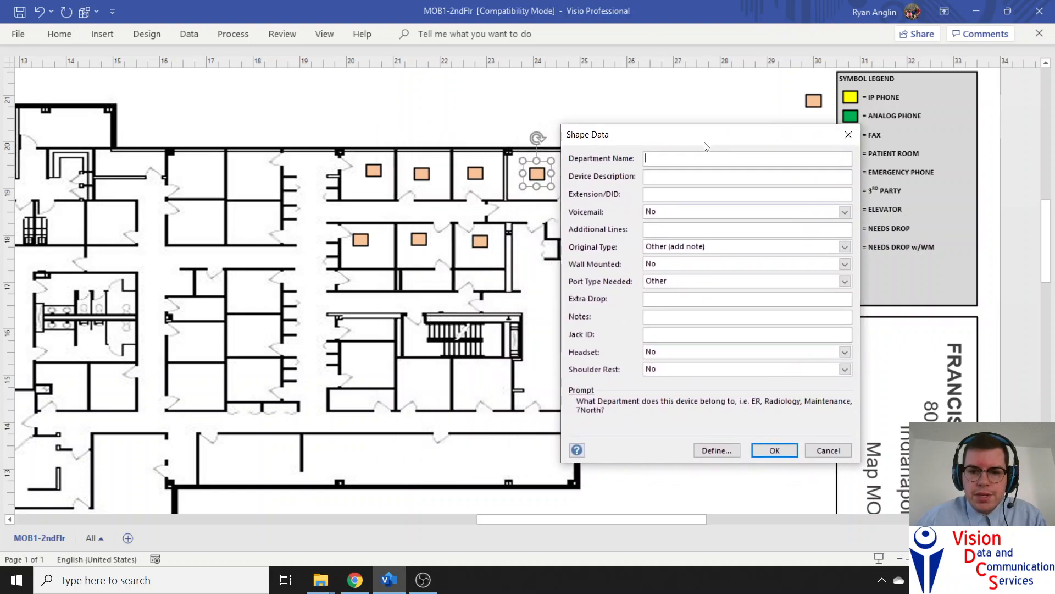
click(775, 451)
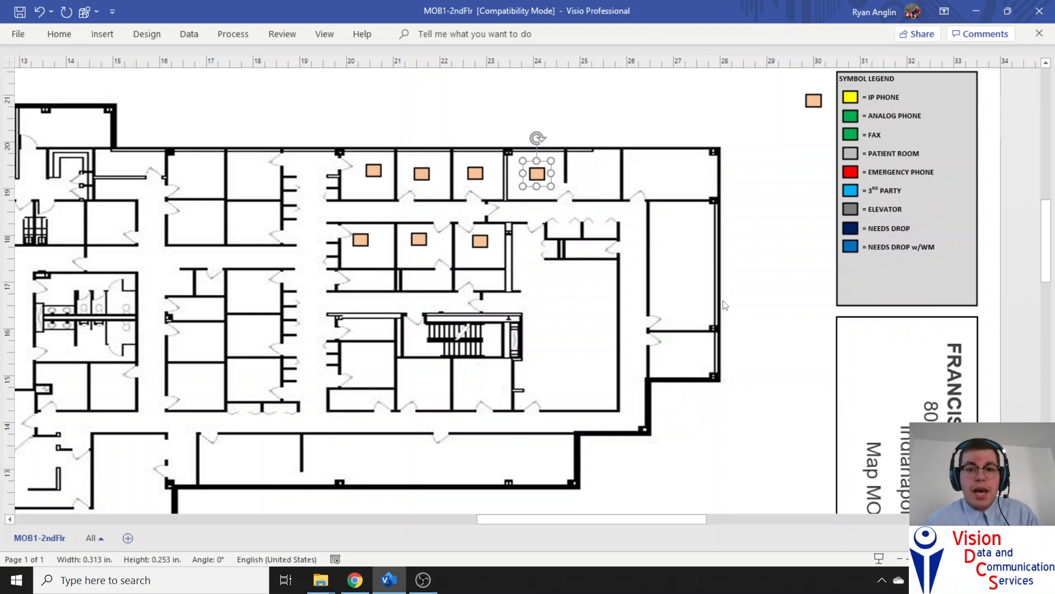
click(579, 313)
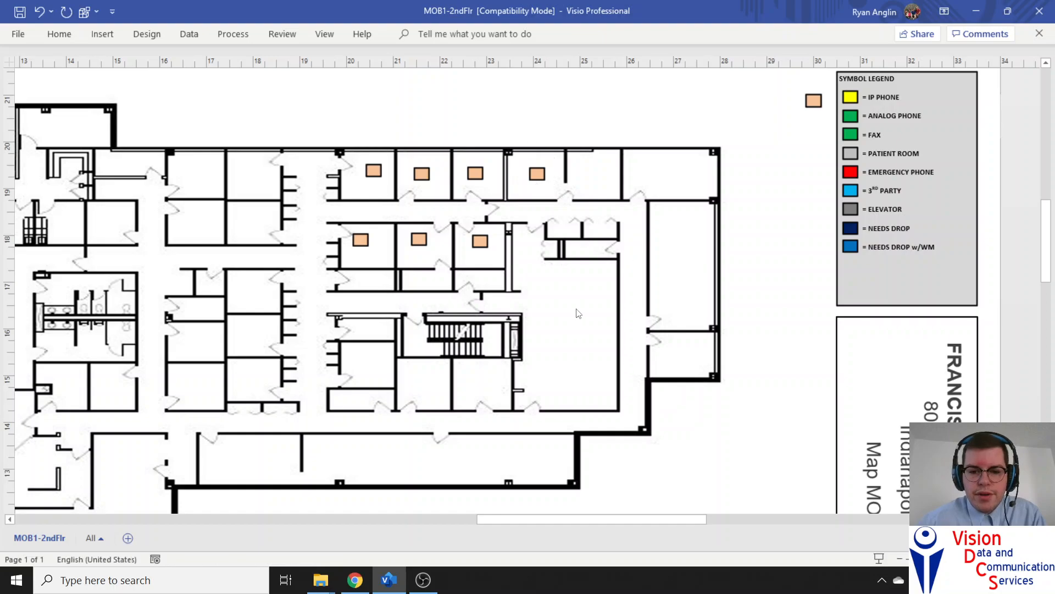
Step: Switch to the Visio Maps Training presentation in Chrome to view the slide on creating data captures
click(352, 586)
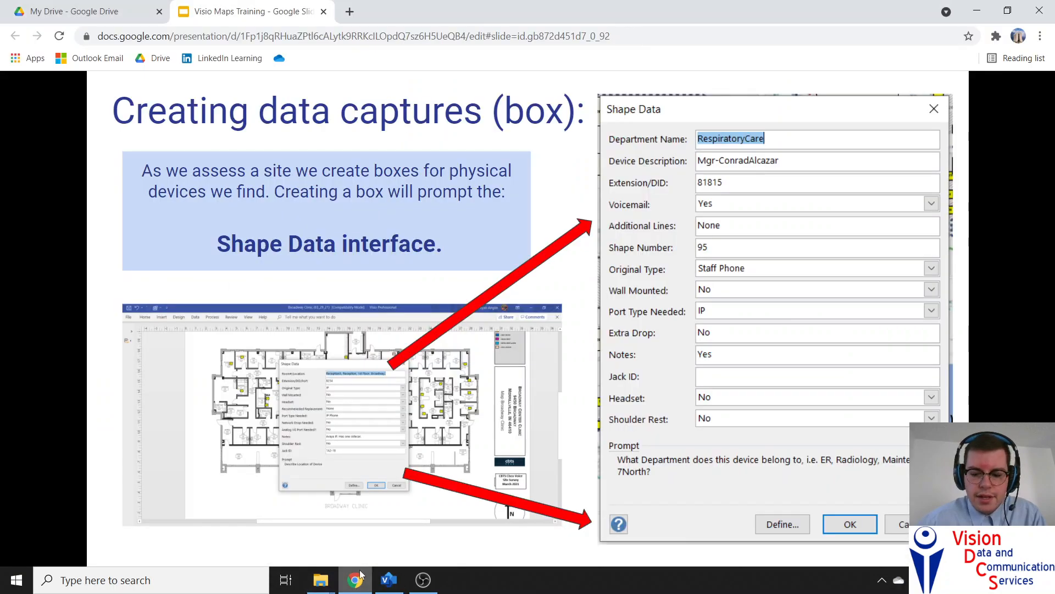